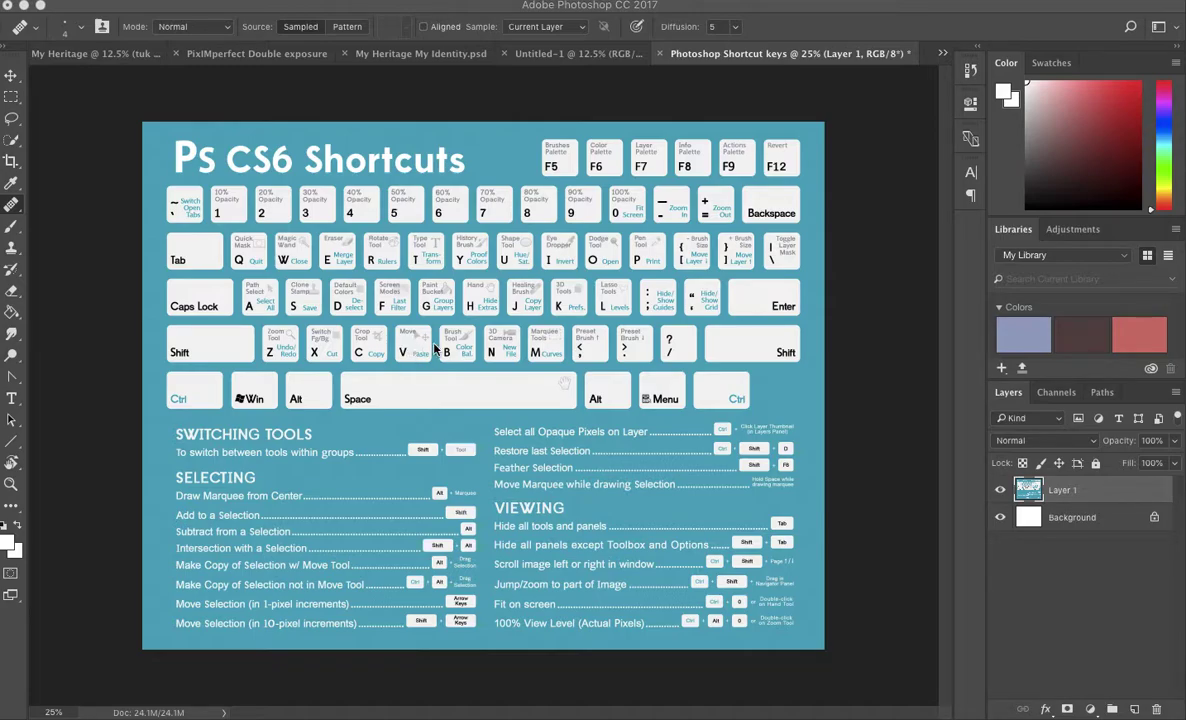
Step: Try the Move tool, and select part of the keyboard graphic with the Quick Selection tool
{"action": "key", "text": "v"}
{"action": "mouse_move", "coordinate": [465, 358]}
{"action": "left_mouse_down"}
{"action": "mouse_move", "coordinate": [503, 363]}
{"action": "mouse_move", "coordinate": [473, 372]}
{"action": "mouse_move", "coordinate": [446, 355]}
{"action": "mouse_move", "coordinate": [471, 358]}
{"action": "left_mouse_up"}
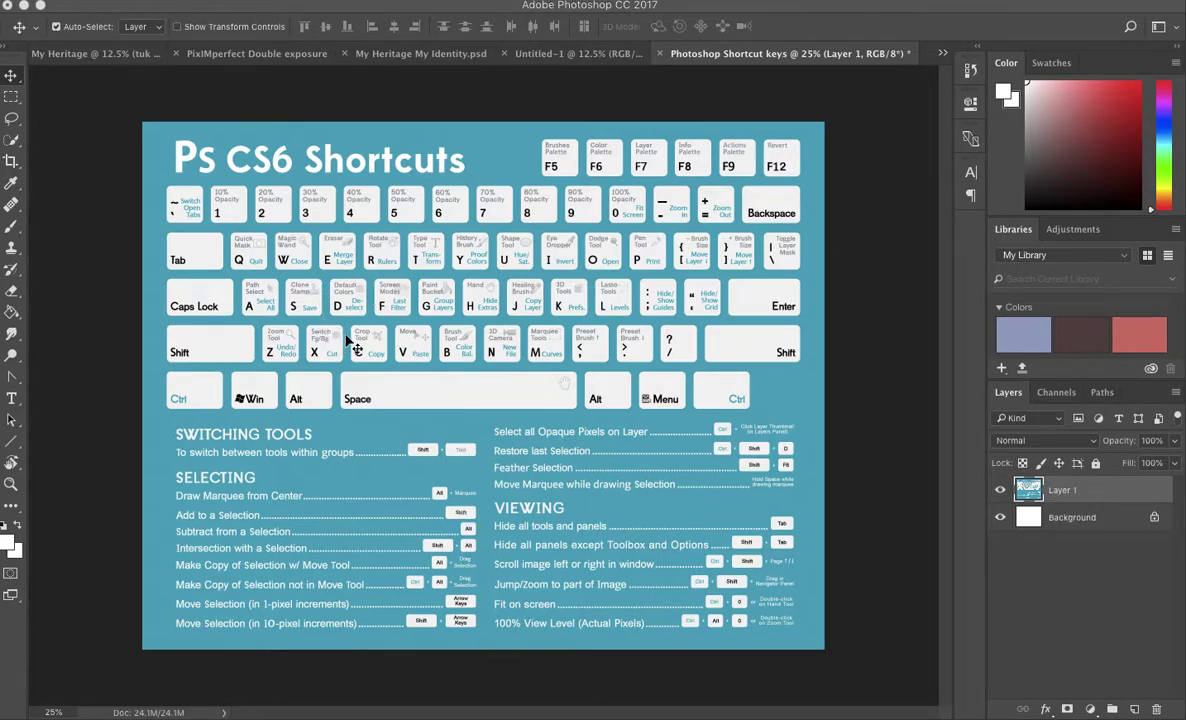
{"action": "key", "text": "w"}
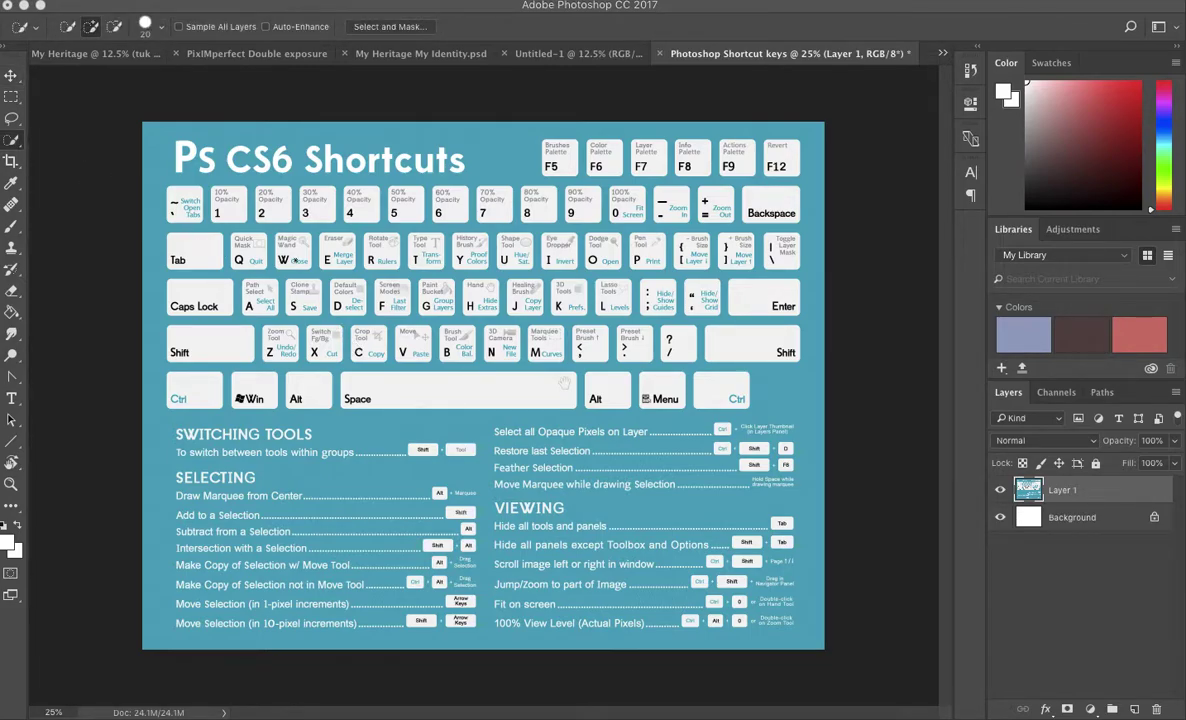
{"action": "mouse_move", "coordinate": [244, 222]}
{"action": "left_mouse_down"}
{"action": "mouse_move", "coordinate": [417, 337]}
{"action": "mouse_move", "coordinate": [643, 322]}
{"action": "mouse_move", "coordinate": [672, 268]}
{"action": "mouse_move", "coordinate": [428, 246]}
{"action": "mouse_move", "coordinate": [352, 226]}
{"action": "left_mouse_up"}
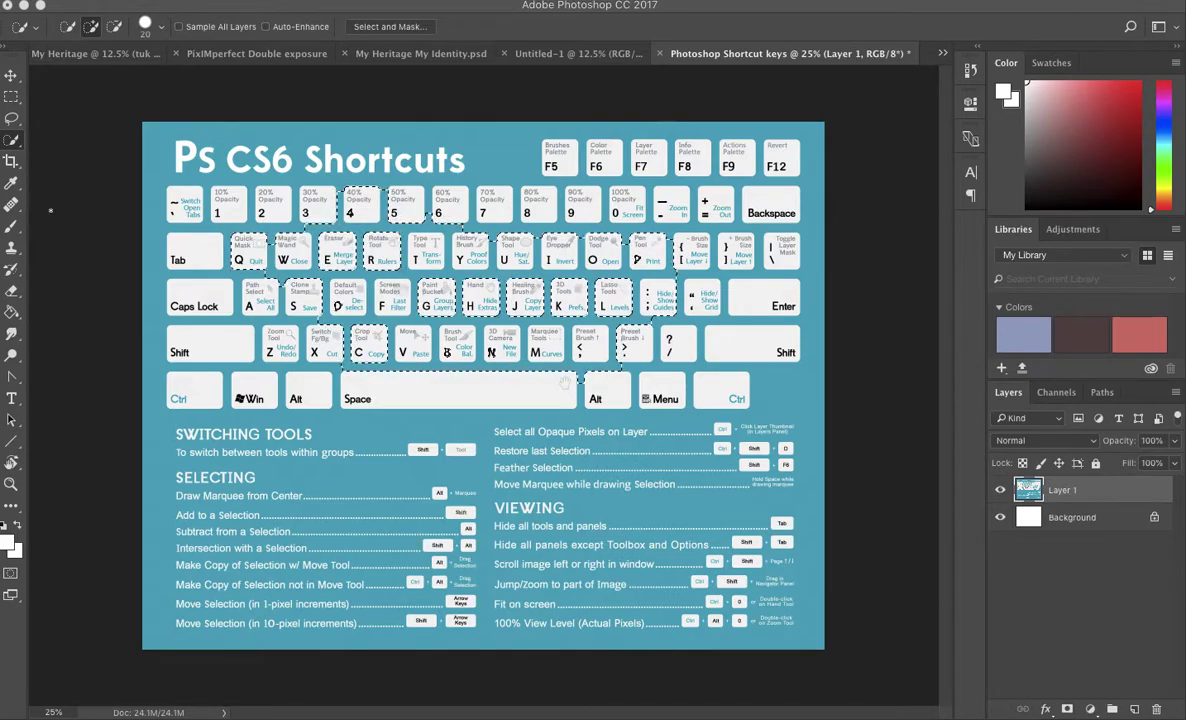
Step: Select the teal background around the keys with the Magic Wand tool, and clear the selection
{"action": "left_click", "coordinate": [11, 140]}
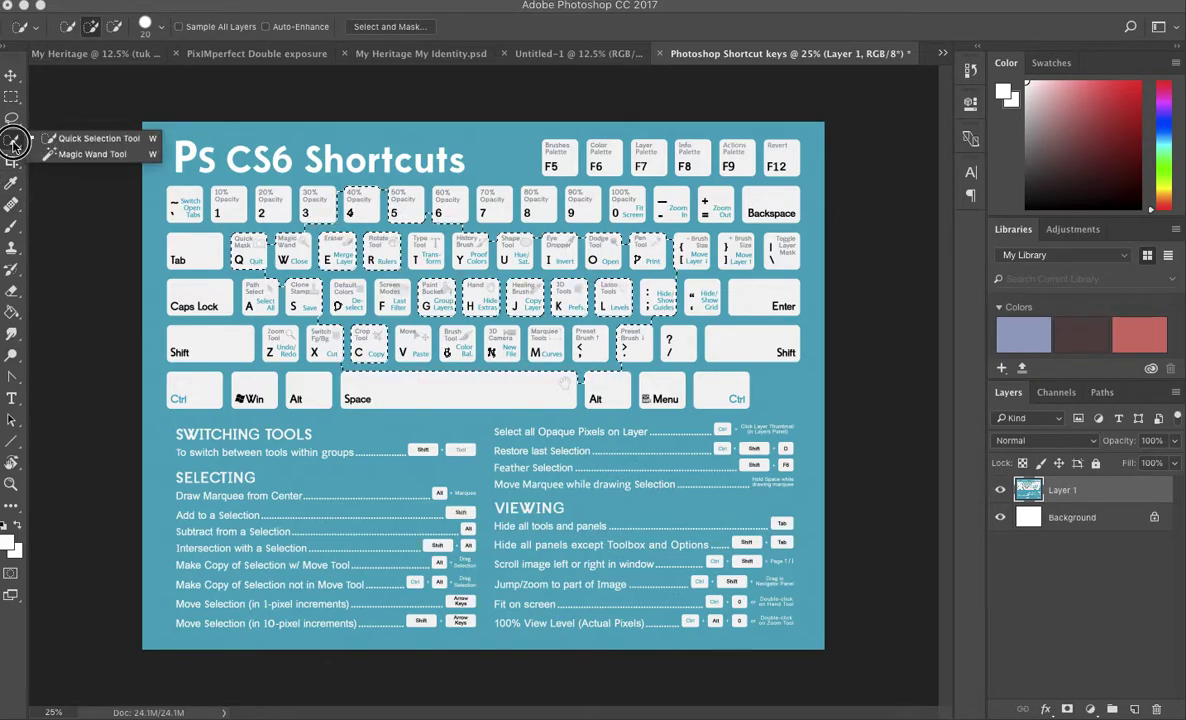
{"action": "left_click", "coordinate": [88, 154]}
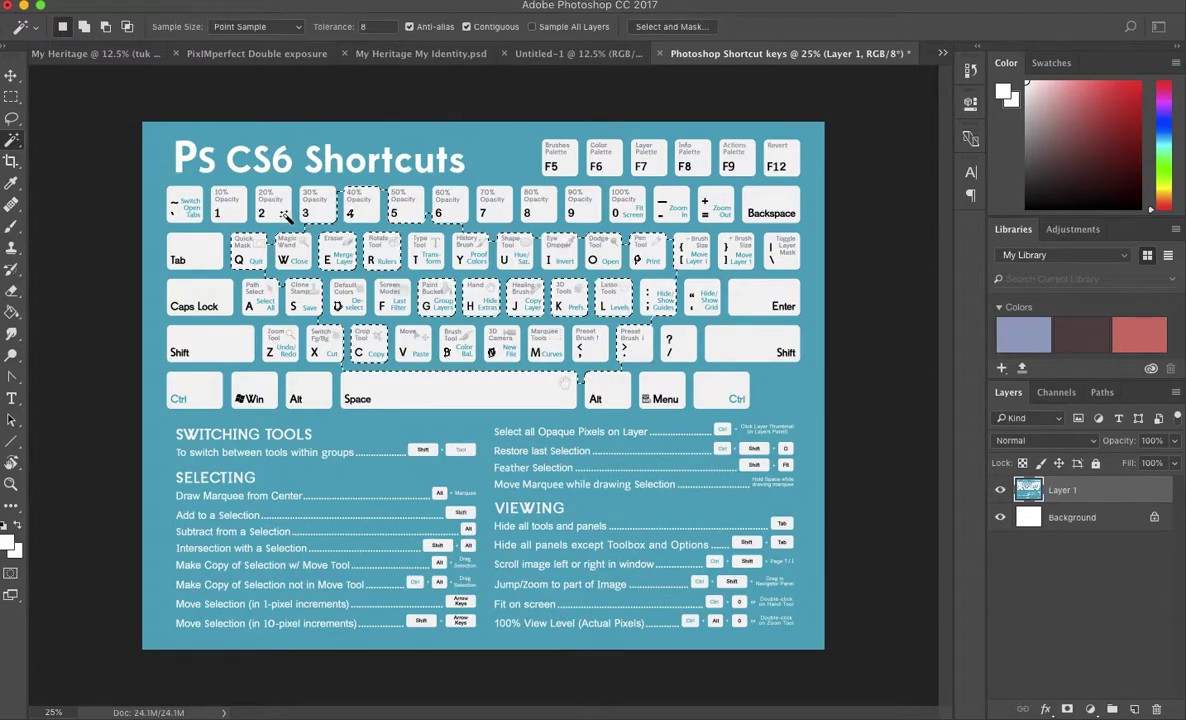
{"action": "left_click", "coordinate": [285, 230]}
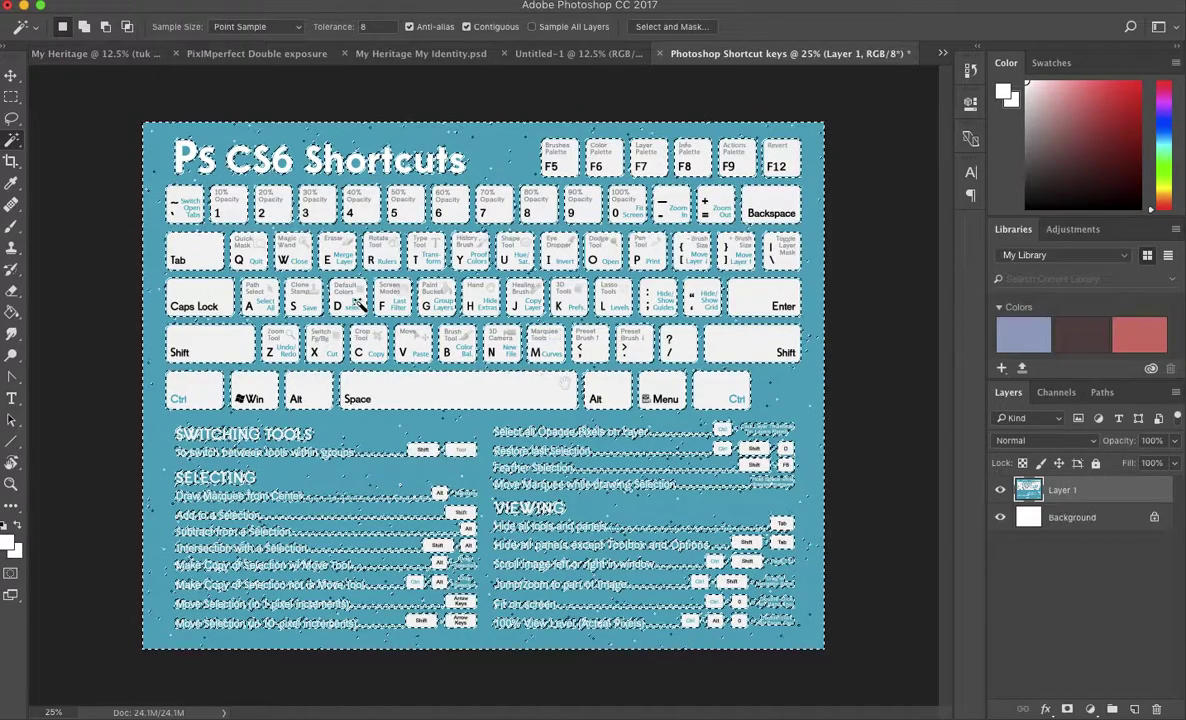
{"action": "scroll", "coordinate": [356, 304], "scroll_direction": "up", "scroll_amount": 10}
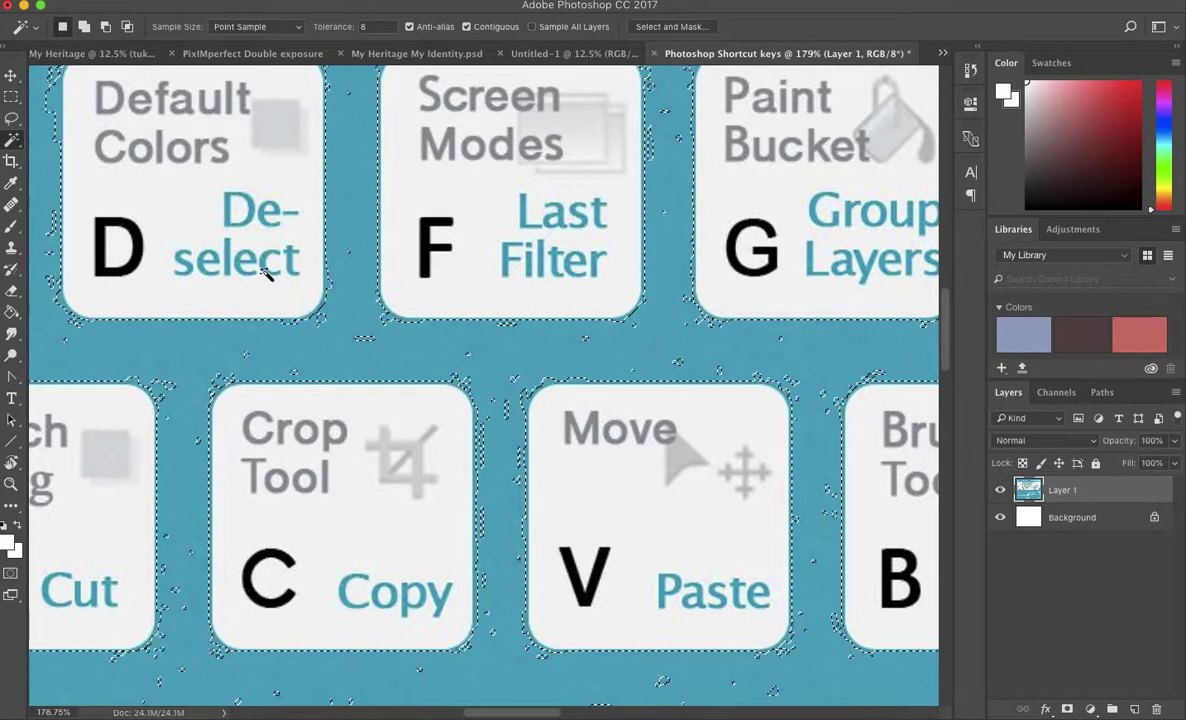
{"action": "key", "text": "super+d"}
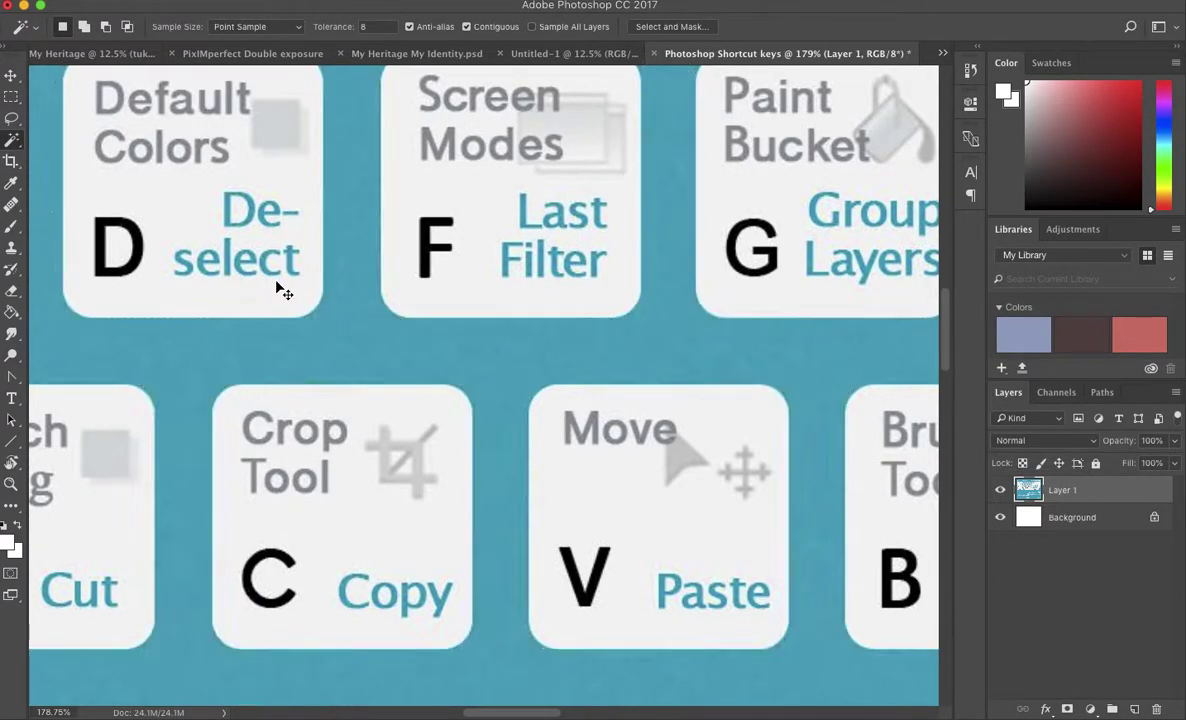
Step: Select the teal area beside the D key again with the Magic Wand, and deselect it
{"action": "left_click", "coordinate": [347, 307]}
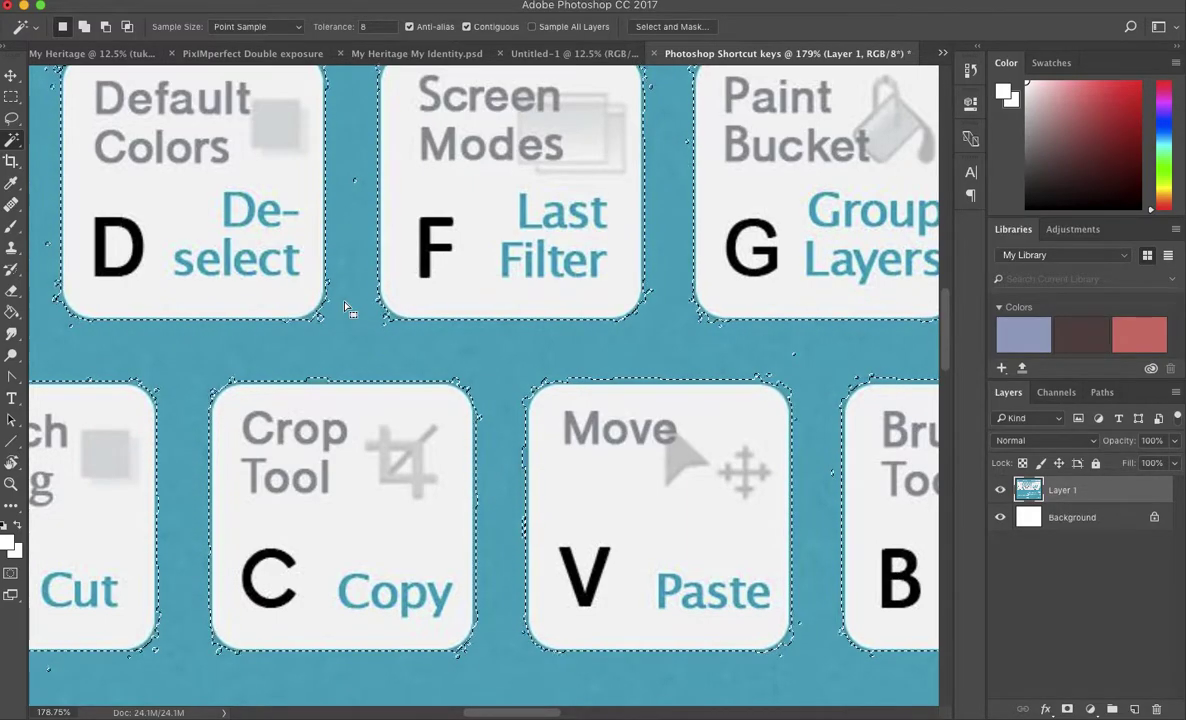
{"action": "key", "text": "super+d"}
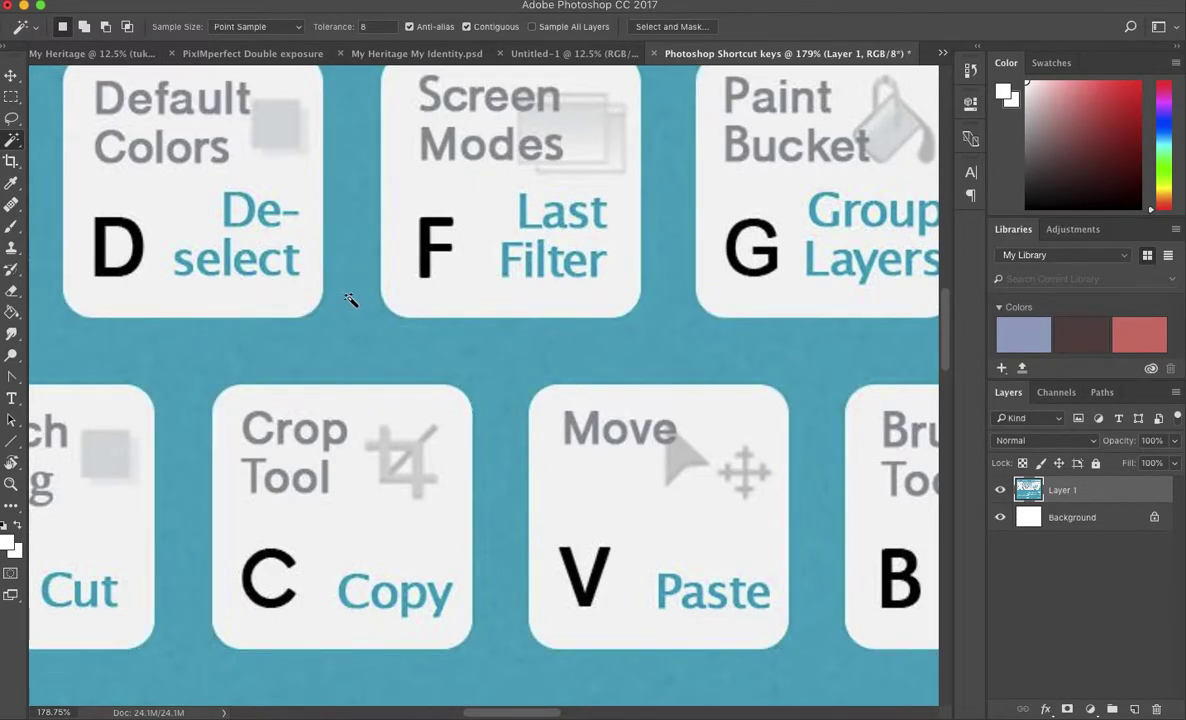
{"action": "scroll", "coordinate": [358, 307], "scroll_direction": "down", "scroll_amount": 10}
{"action": "scroll", "coordinate": [360, 310], "scroll_direction": "up", "scroll_amount": 3}
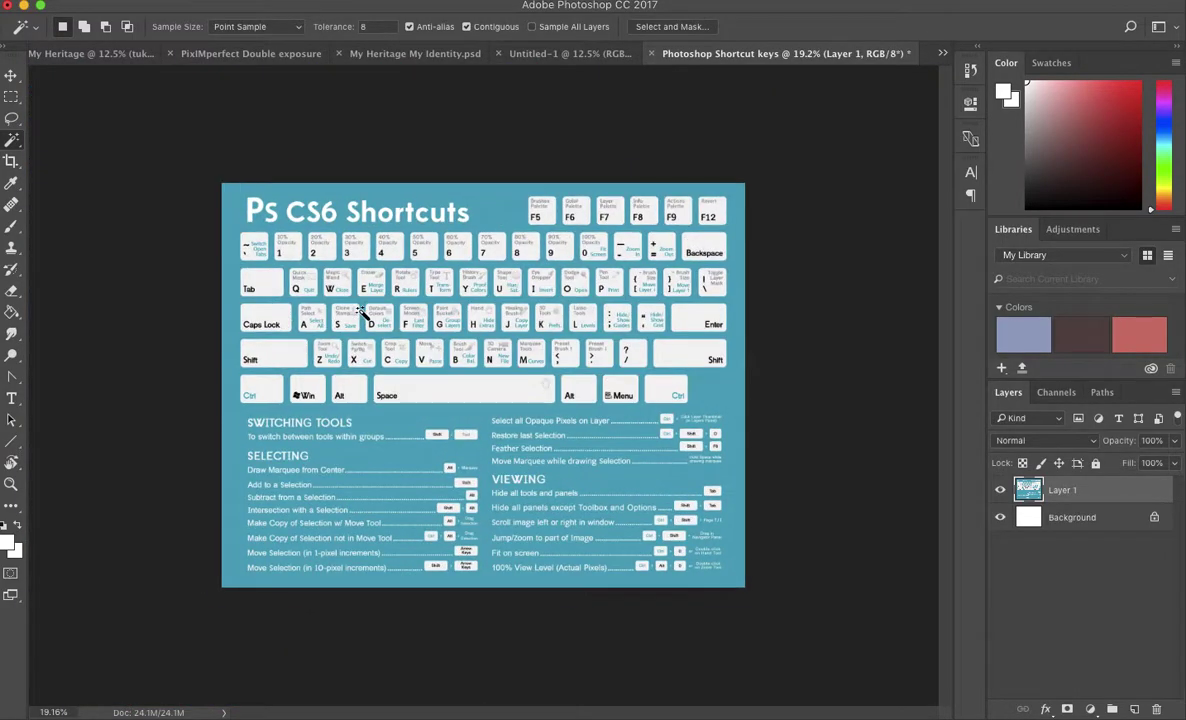
{"action": "scroll", "coordinate": [362, 312], "scroll_direction": "up", "scroll_amount": 3}
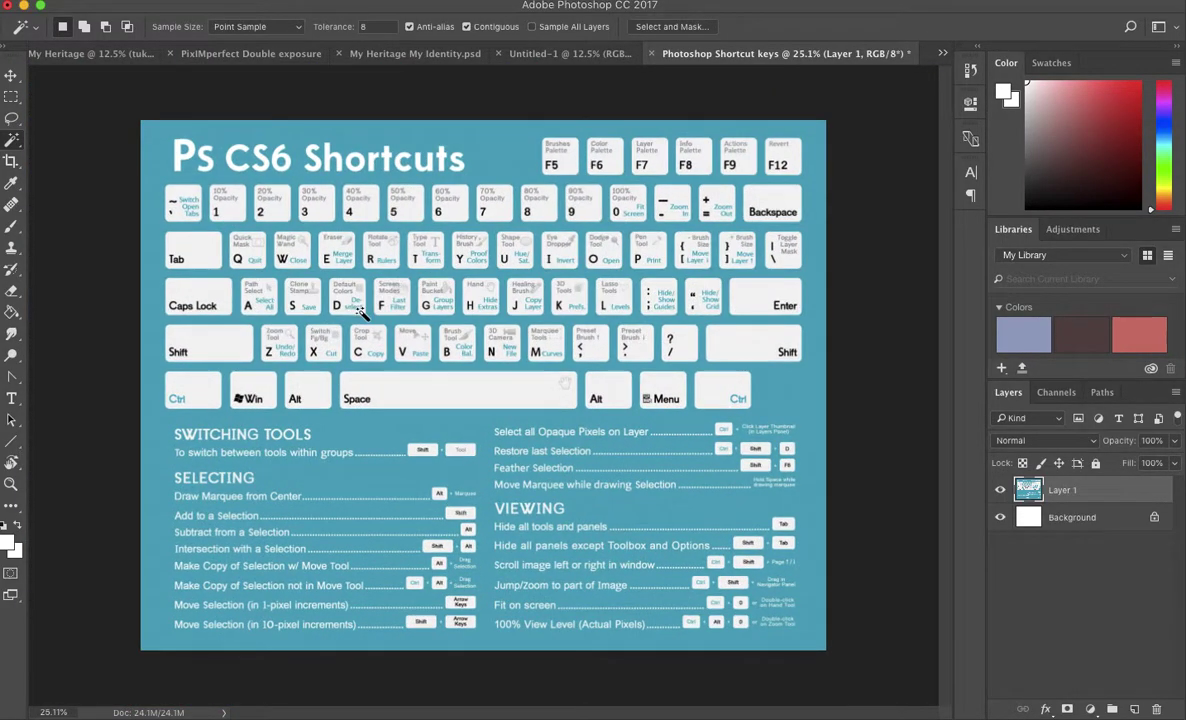
{"action": "scroll", "coordinate": [360, 312], "scroll_direction": "up", "scroll_amount": 1}
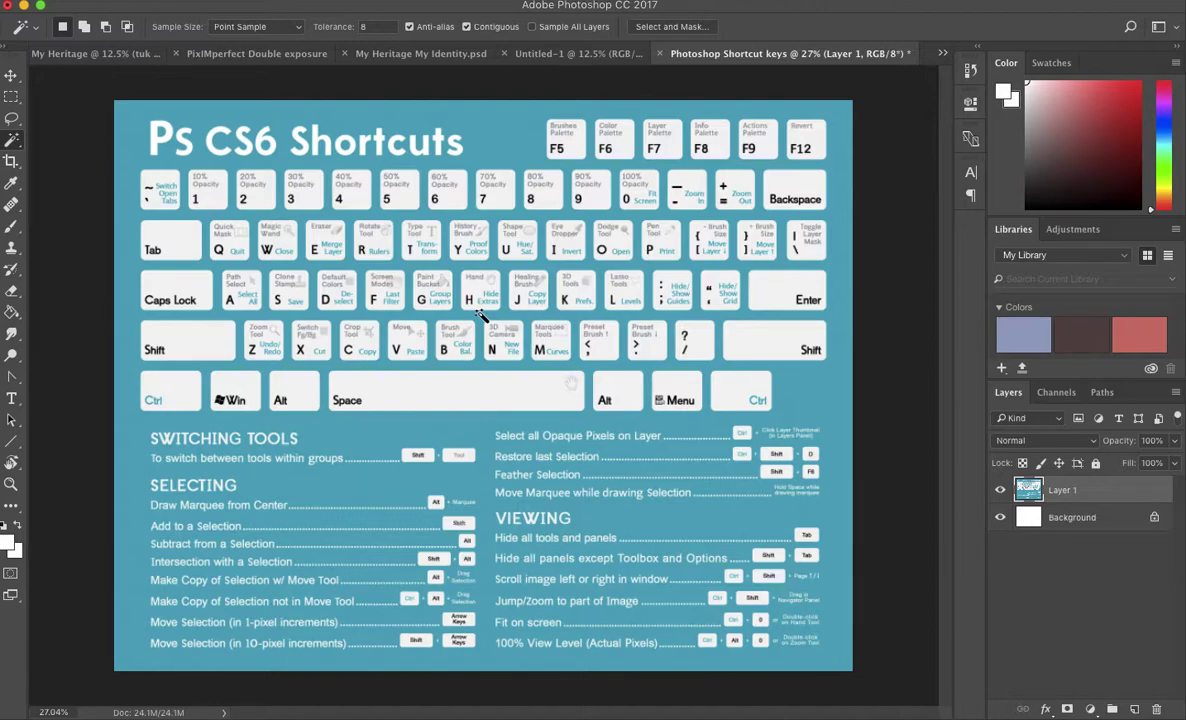
Step: Switch to Chrome to view the Year 5 Photoshop Space assets folder in Google Drive
{"action": "key", "text": "super+Tab"}
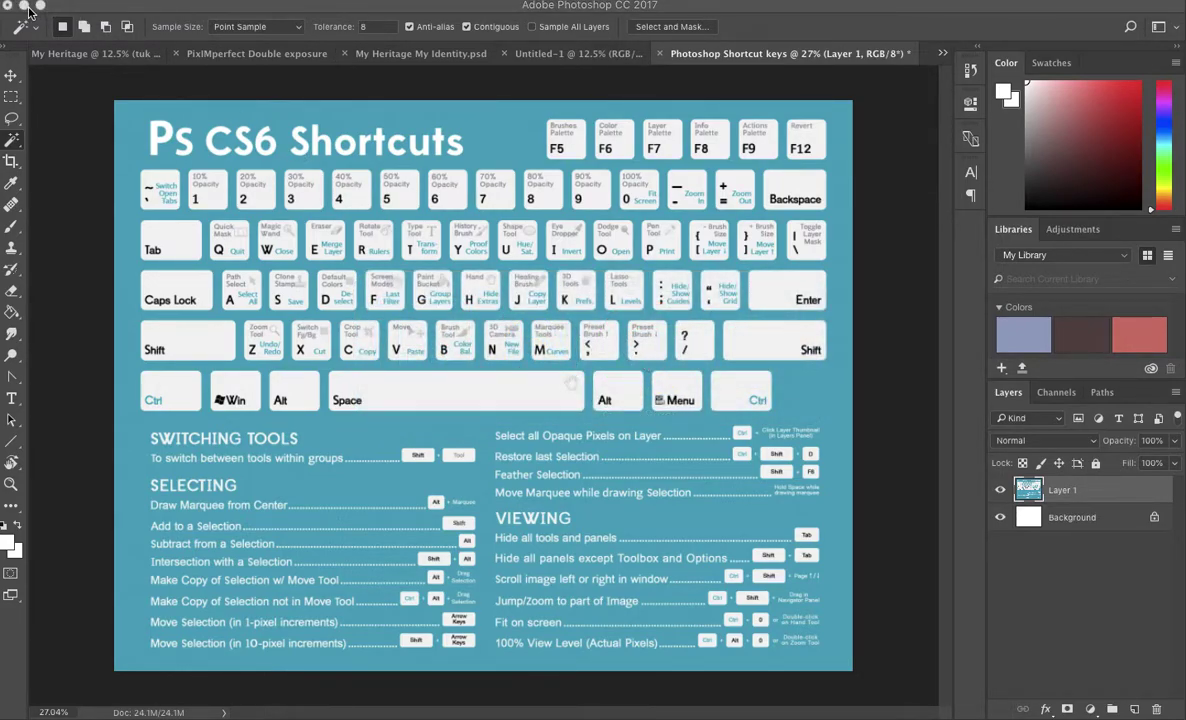
{"action": "mouse_move", "coordinate": [2, 2]}
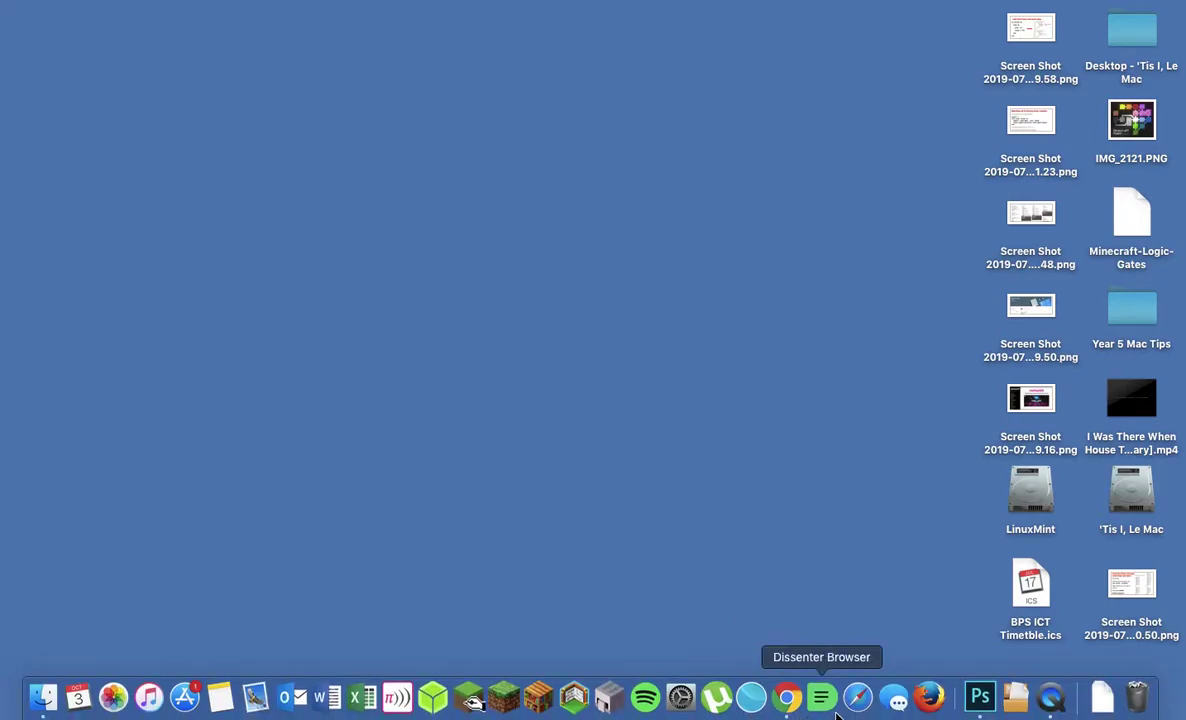
{"action": "left_click", "coordinate": [787, 698]}
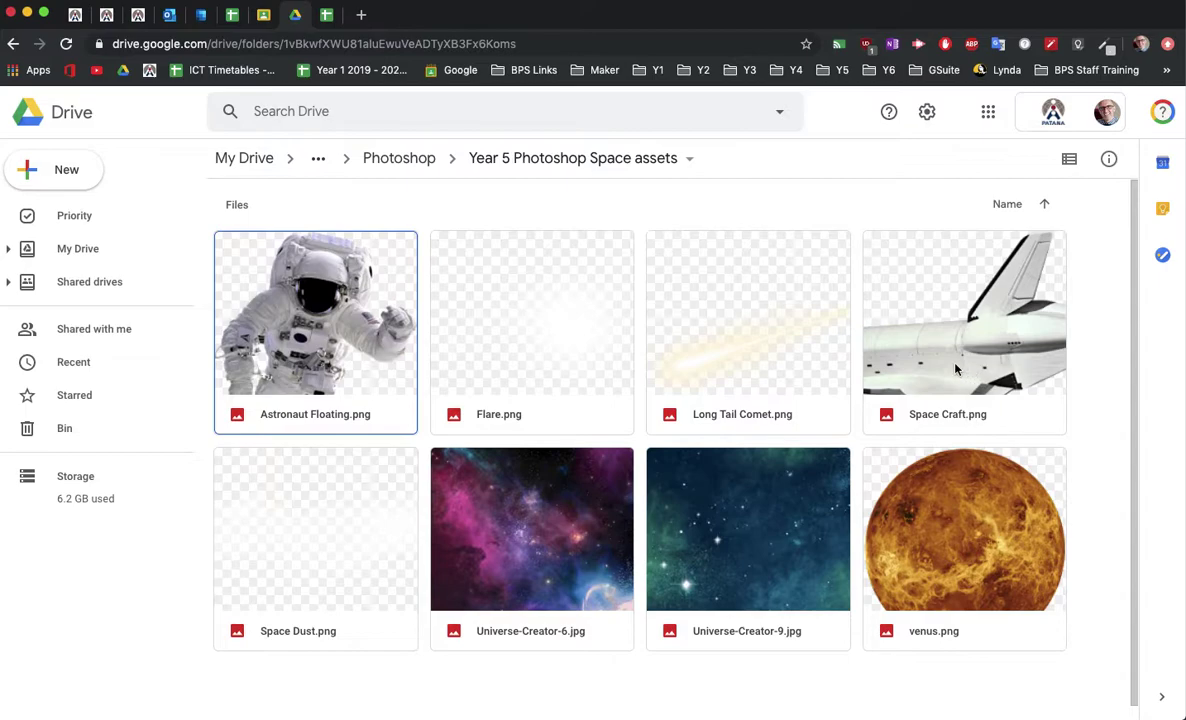
Step: Switch back to Photoshop and bring up the blank Untitled-1 document
{"action": "key", "text": "super+Tab"}
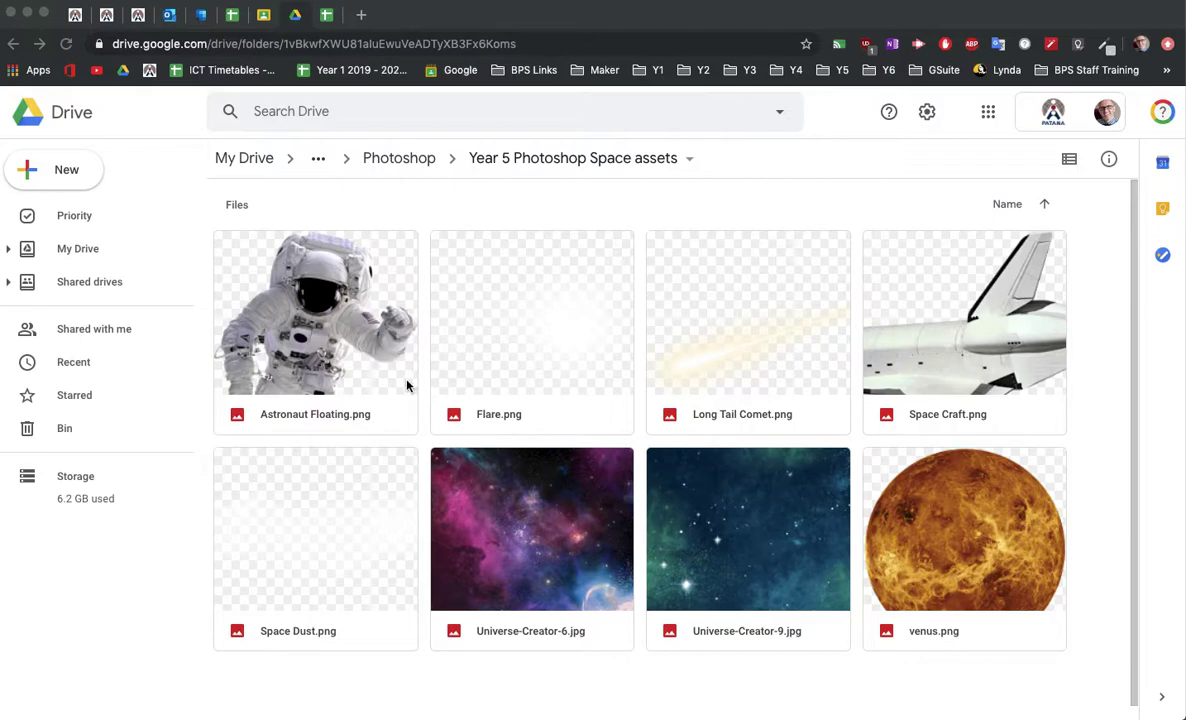
{"action": "mouse_move", "coordinate": [610, 712]}
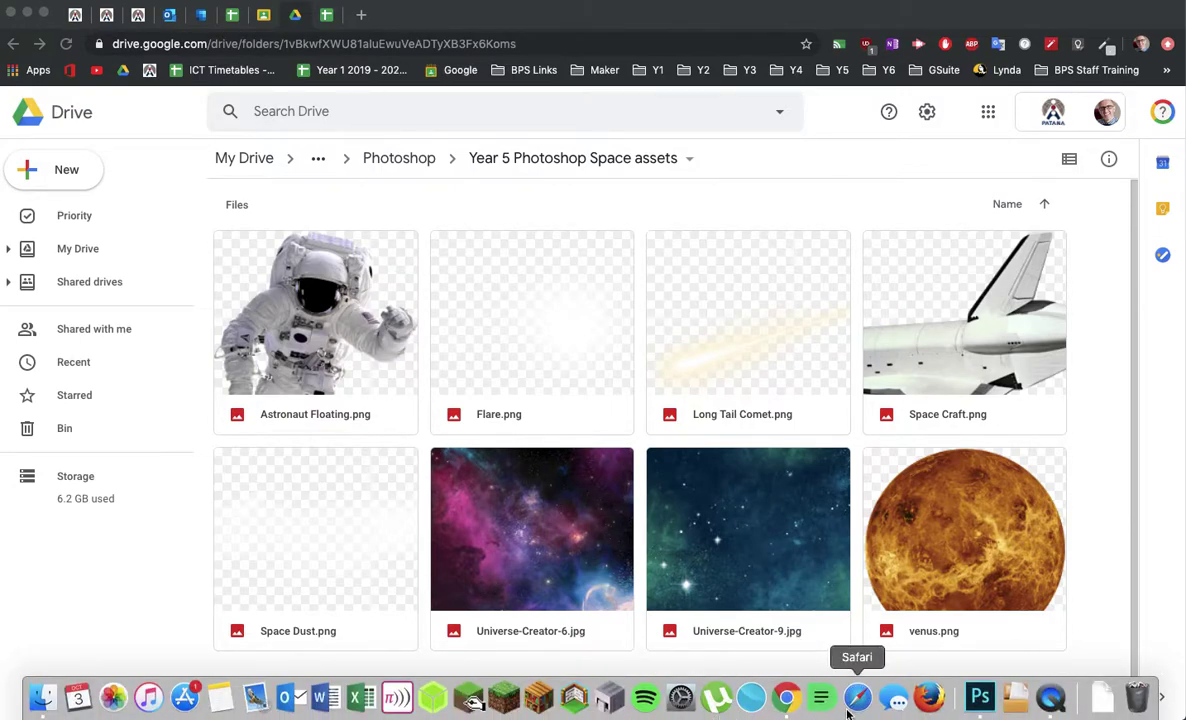
{"action": "left_click", "coordinate": [787, 699]}
{"action": "left_click", "coordinate": [982, 700]}
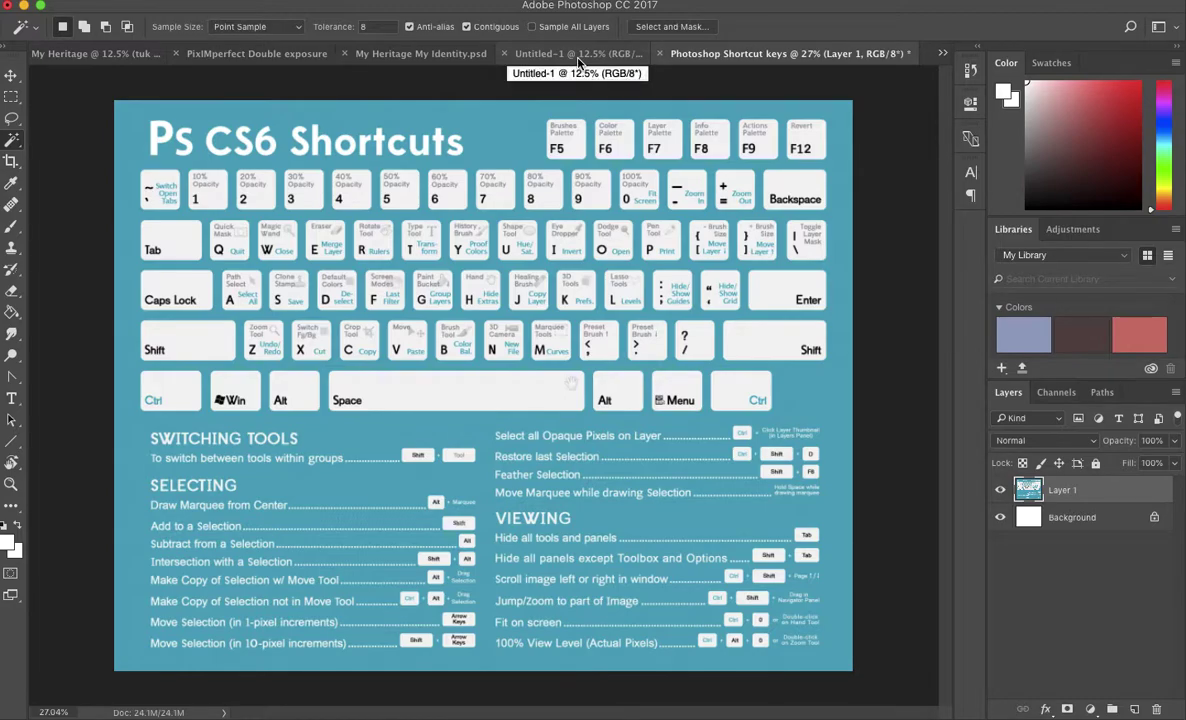
{"action": "left_click", "coordinate": [577, 60]}
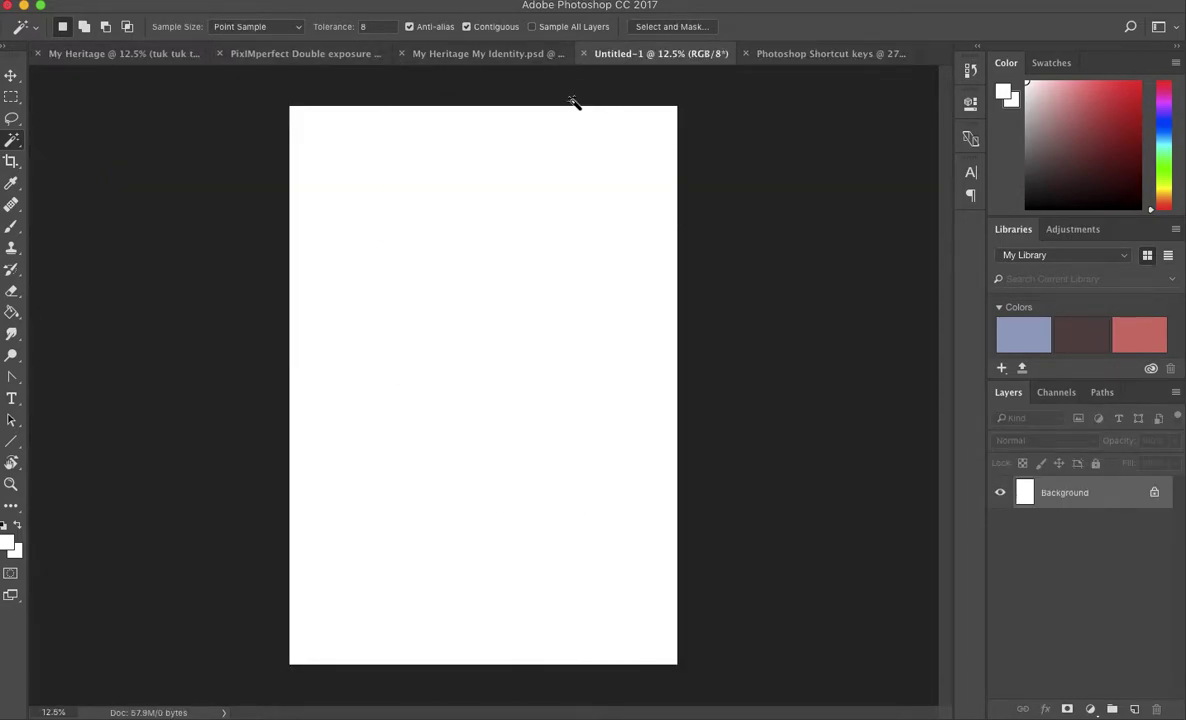
Step: Start a new document and name it Space Dust
{"action": "left_click", "coordinate": [144, 2]}
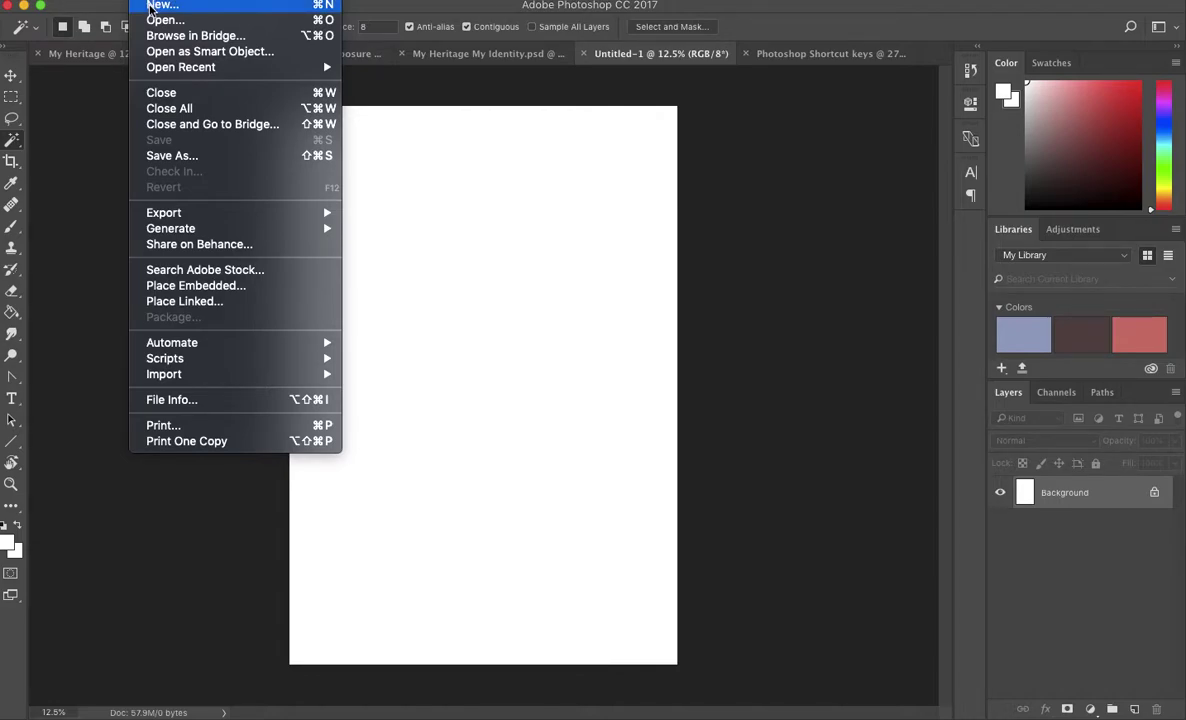
{"action": "left_click", "coordinate": [152, 6]}
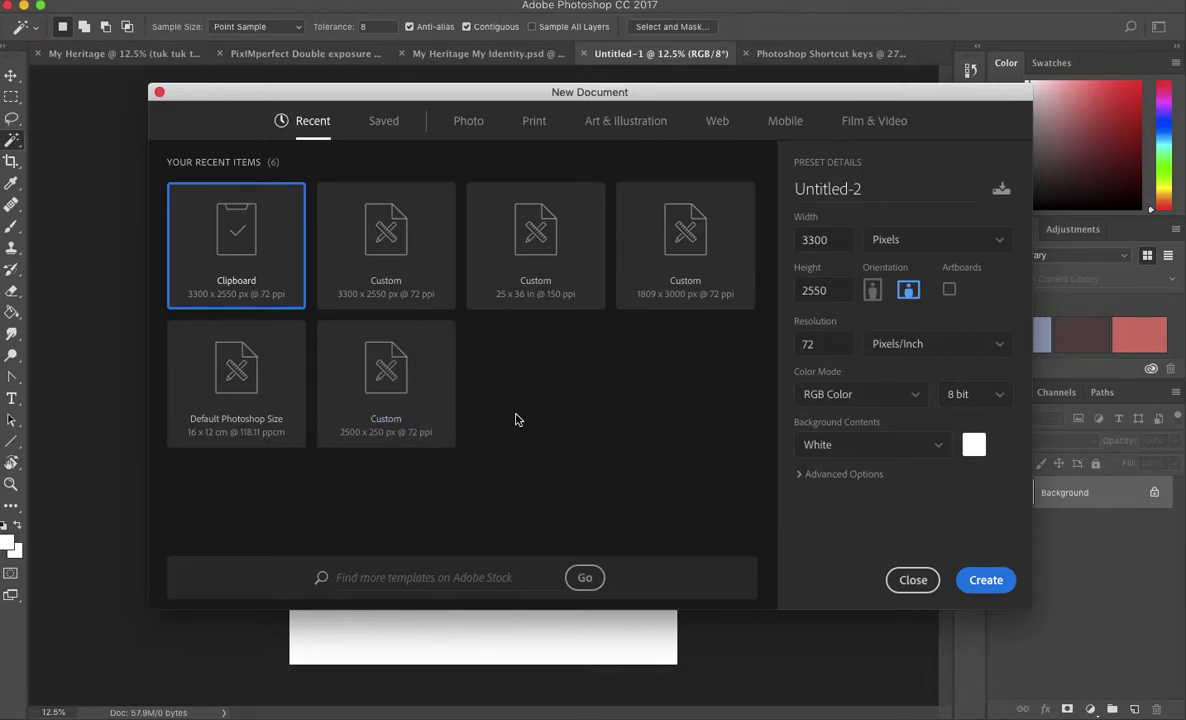
{"action": "left_click", "coordinate": [916, 187]}
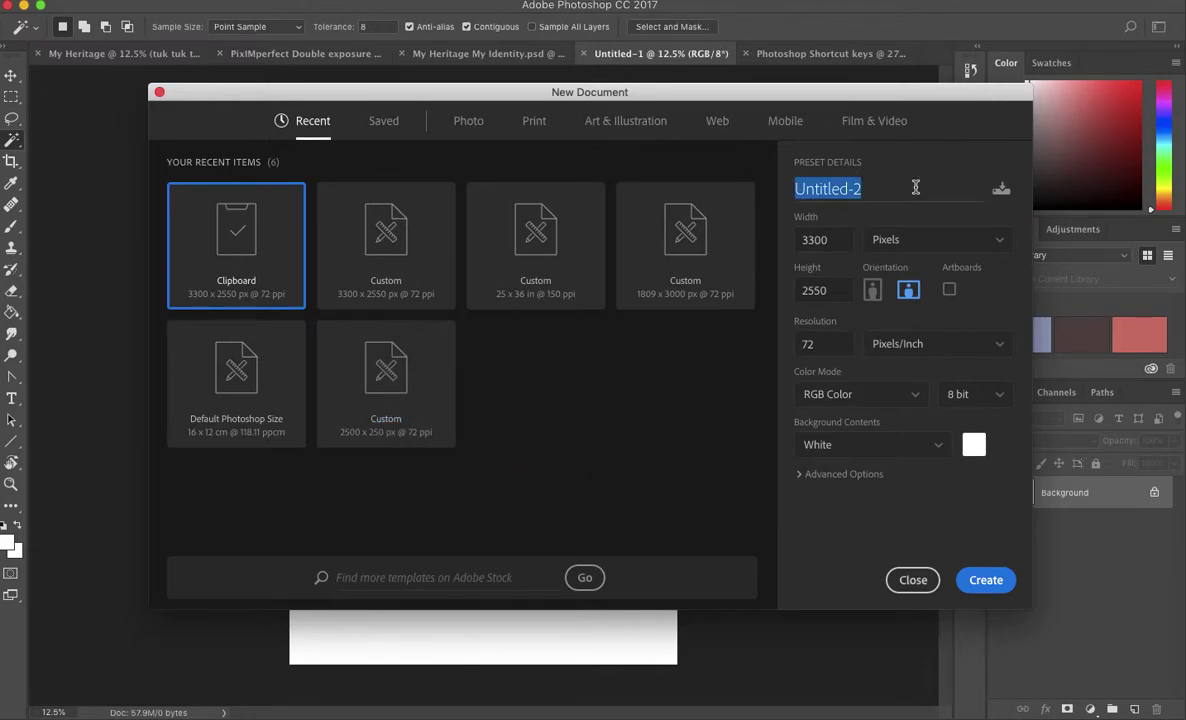
{"action": "type", "text": "Spc"}
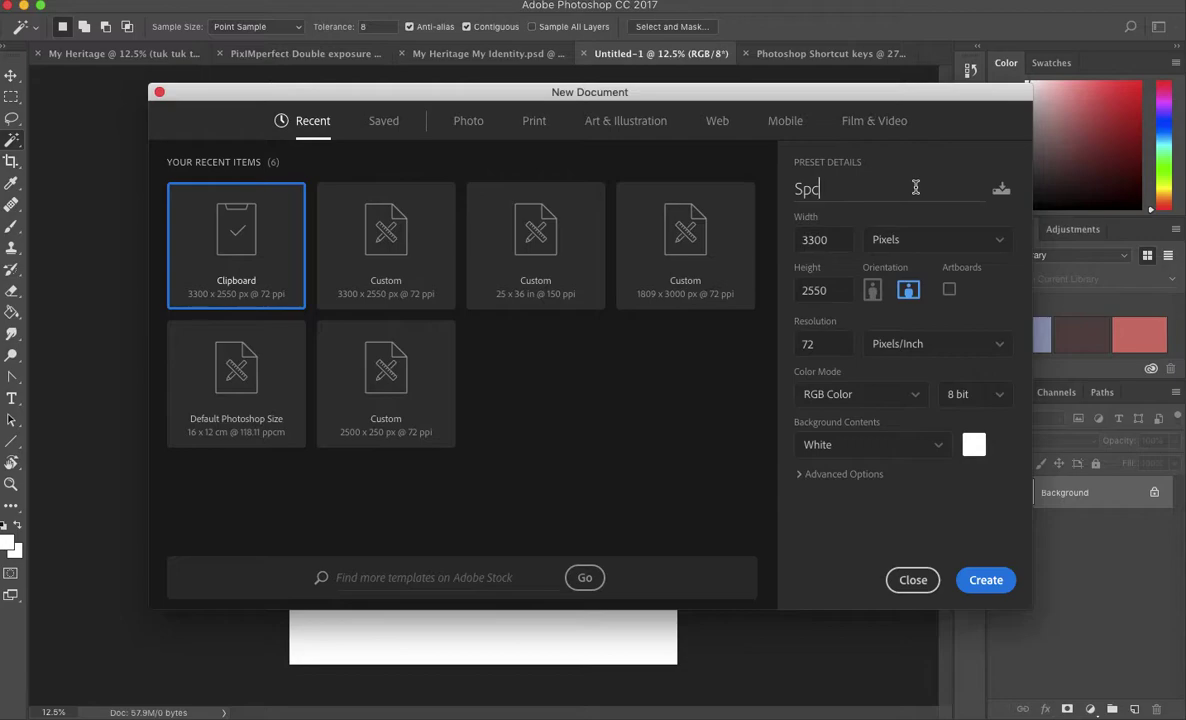
{"action": "type", "text": "ce Dust"}
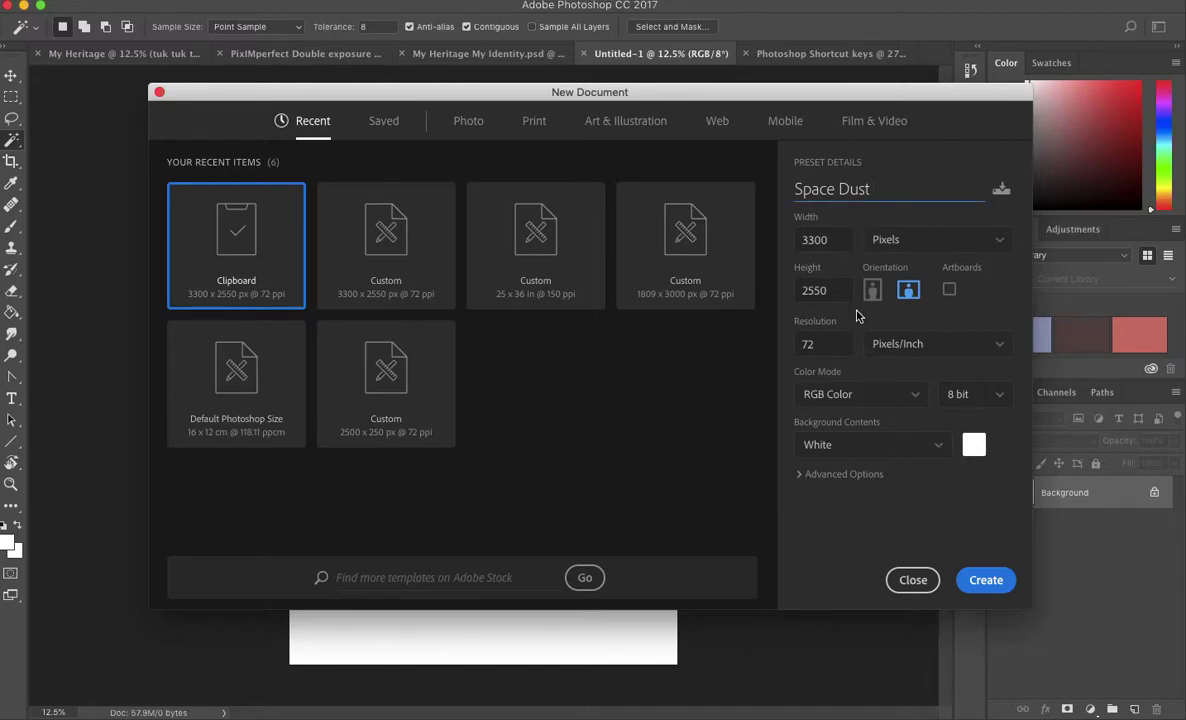
Step: Change the new document's units to inches and set its size to 24 wide by 36 high
{"action": "left_click", "coordinate": [898, 243]}
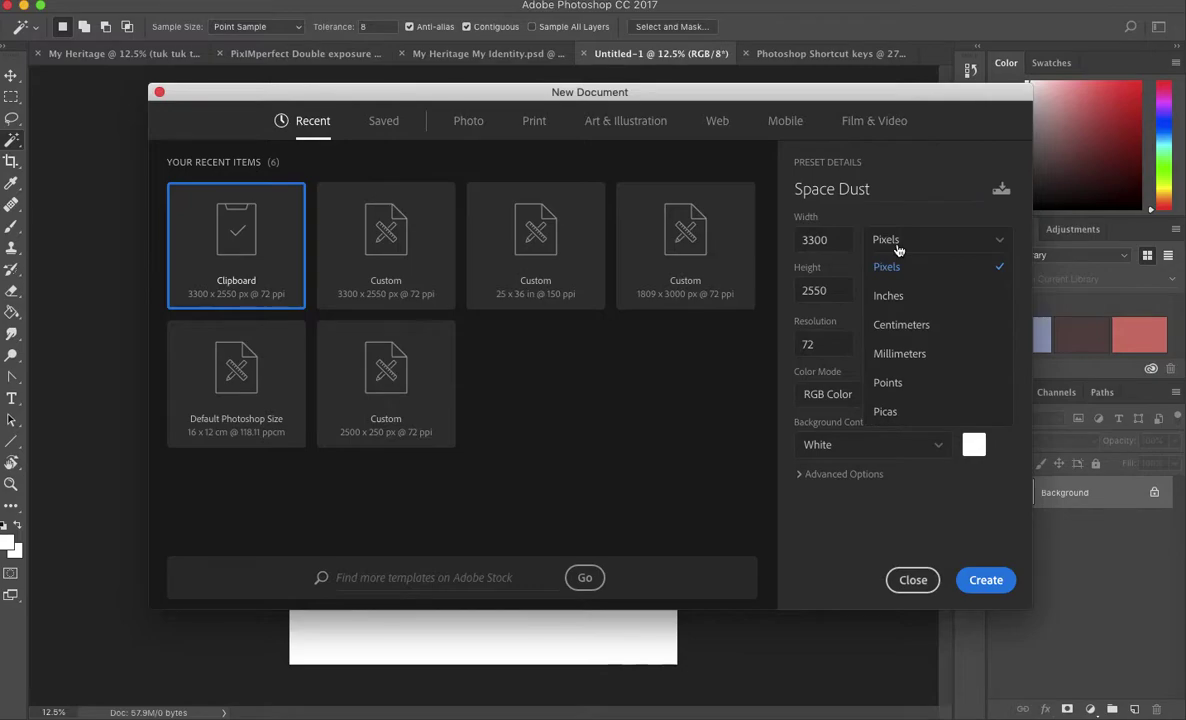
{"action": "left_click", "coordinate": [888, 296]}
{"action": "double_click", "coordinate": [828, 241]}
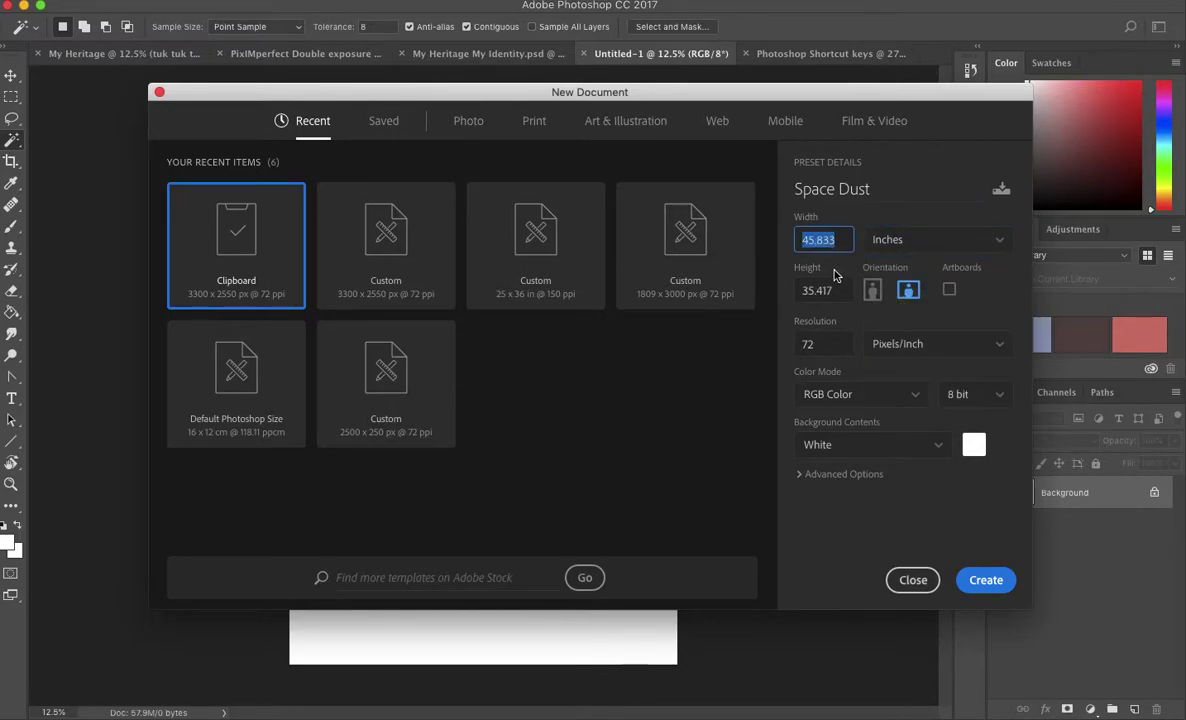
{"action": "type", "text": "24"}
{"action": "double_click", "coordinate": [831, 289]}
{"action": "type", "text": "36"}
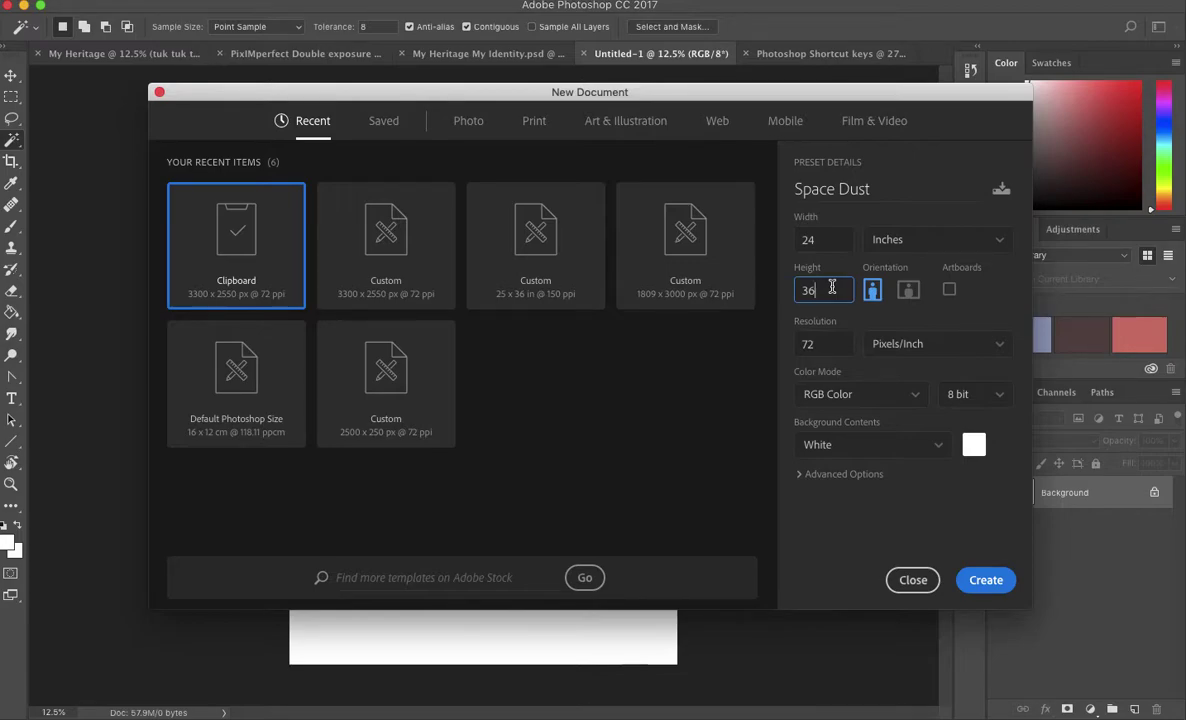
Step: Set the resolution to 150 pixels/inch and create the document
{"action": "left_click", "coordinate": [827, 351]}
{"action": "type", "text": "150"}
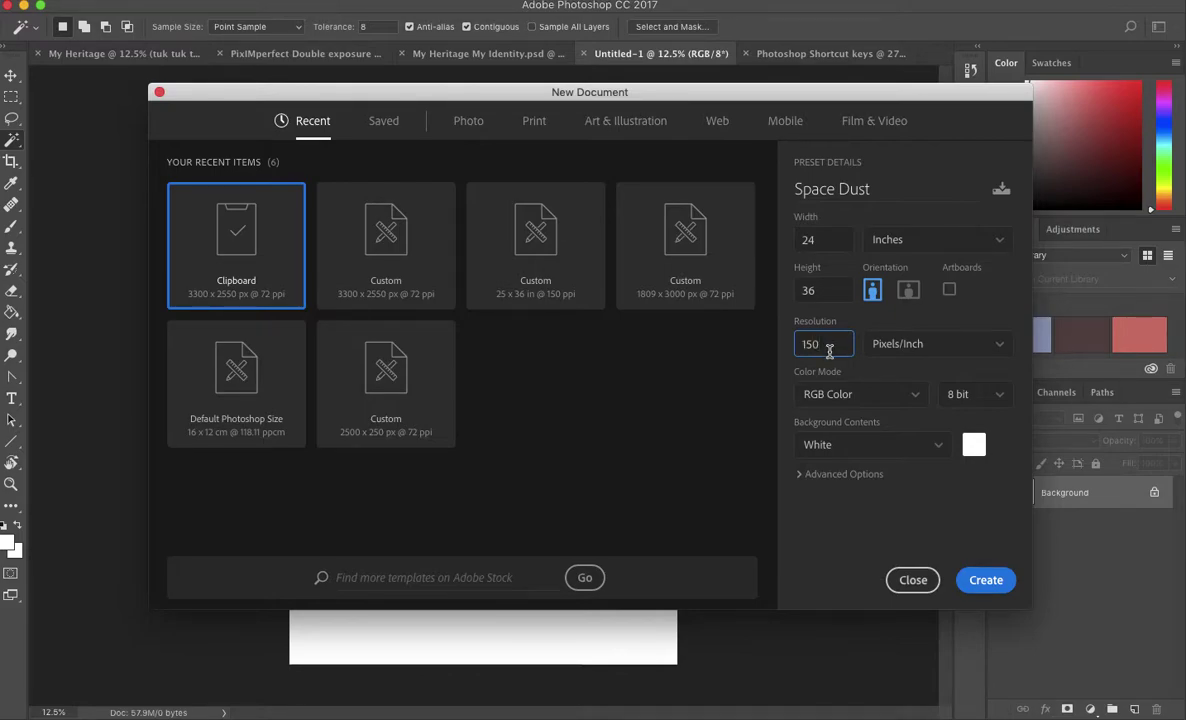
{"action": "left_click_drag", "start_coordinate": [804, 343], "coordinate": [836, 345]}
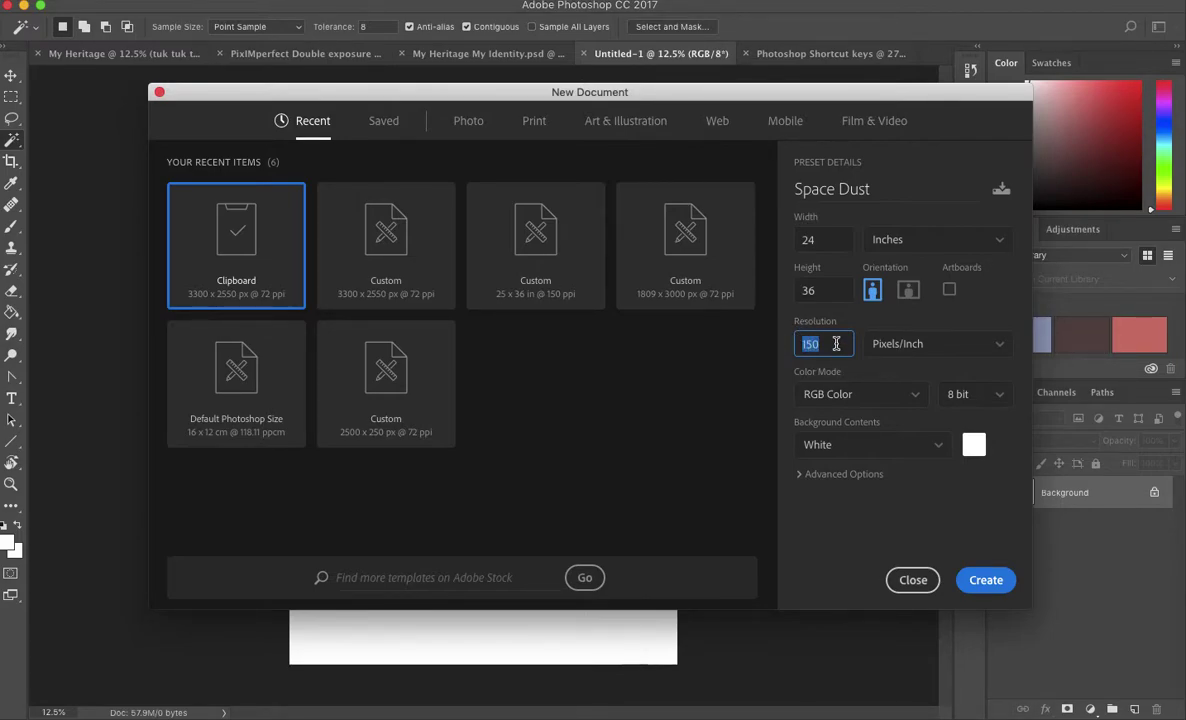
{"action": "left_click", "coordinate": [857, 470]}
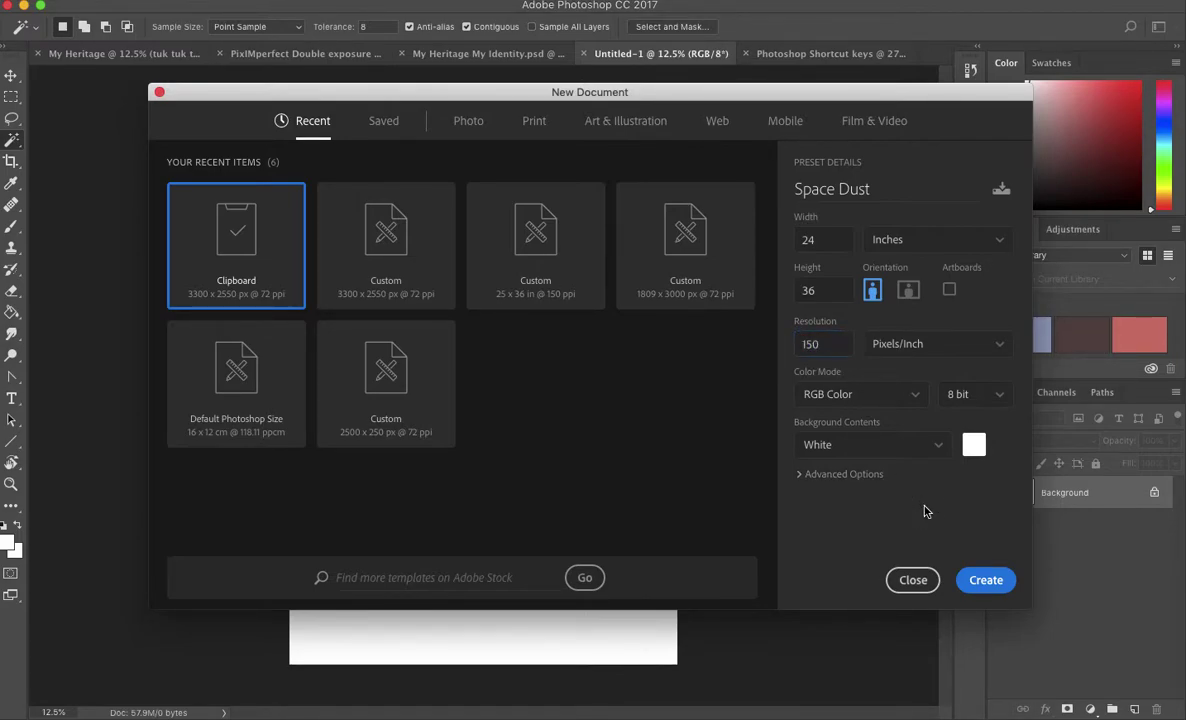
{"action": "left_click", "coordinate": [982, 580]}
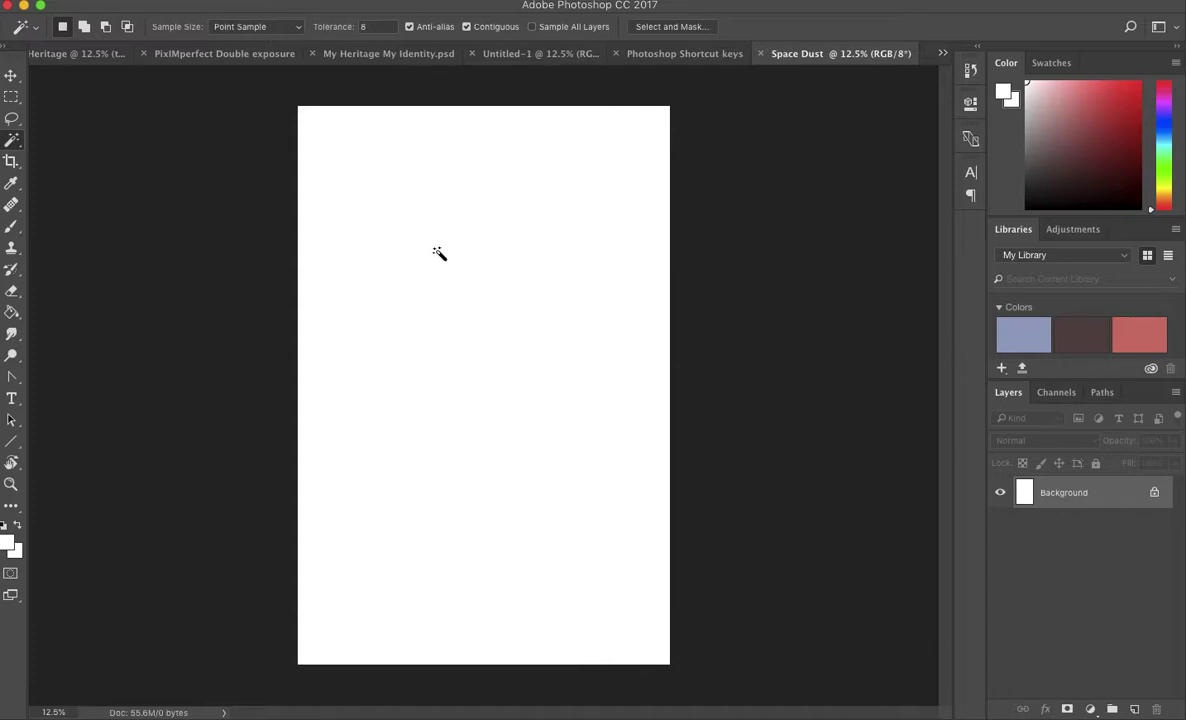
Step: Check the space assets folder in Chrome, and switch back to Photoshop
{"action": "key", "text": "super+Tab"}
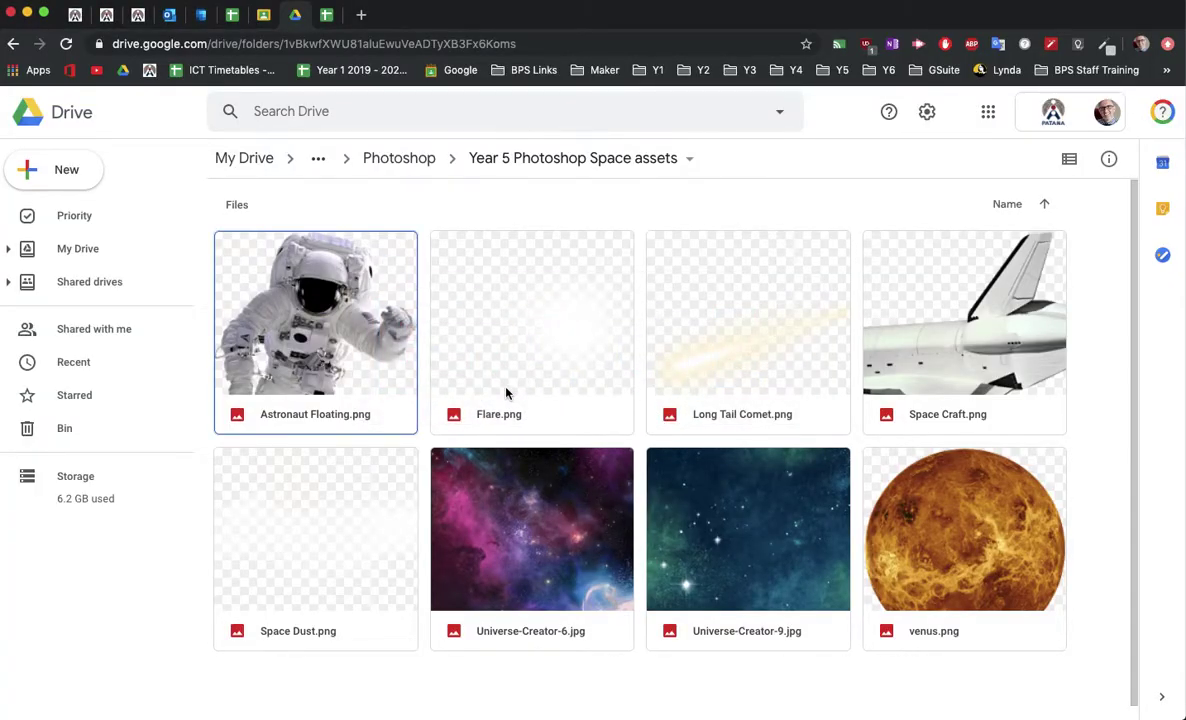
{"action": "key", "text": "super+Tab"}
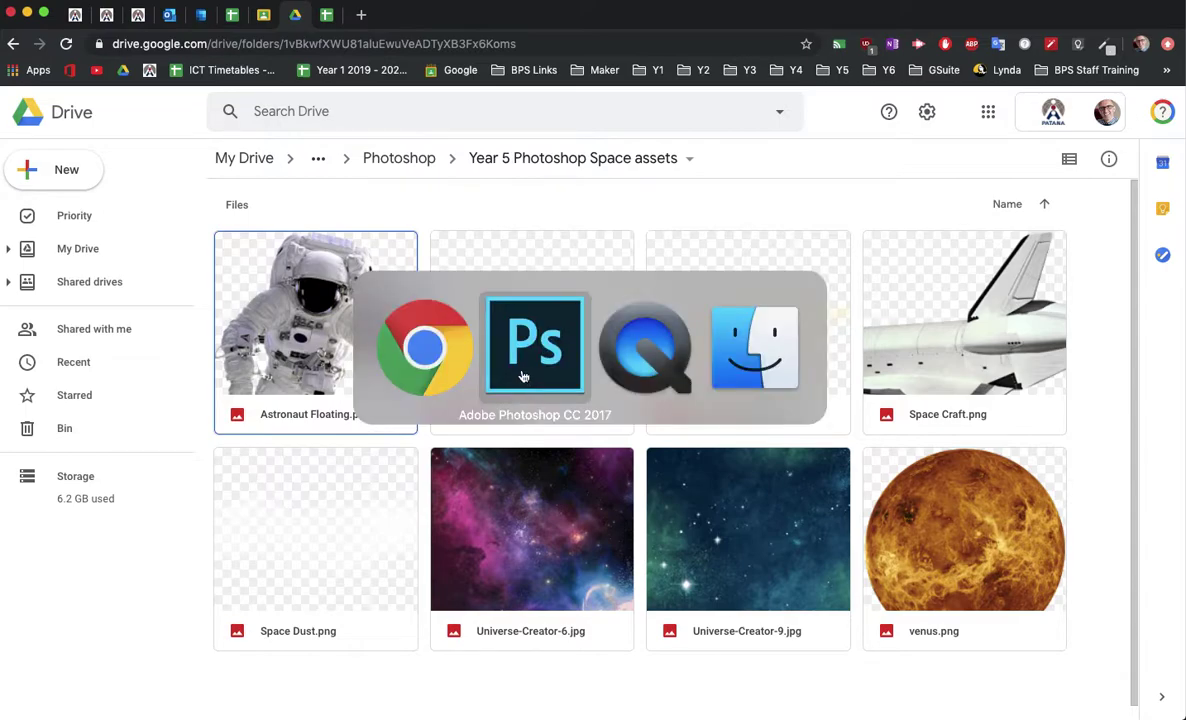